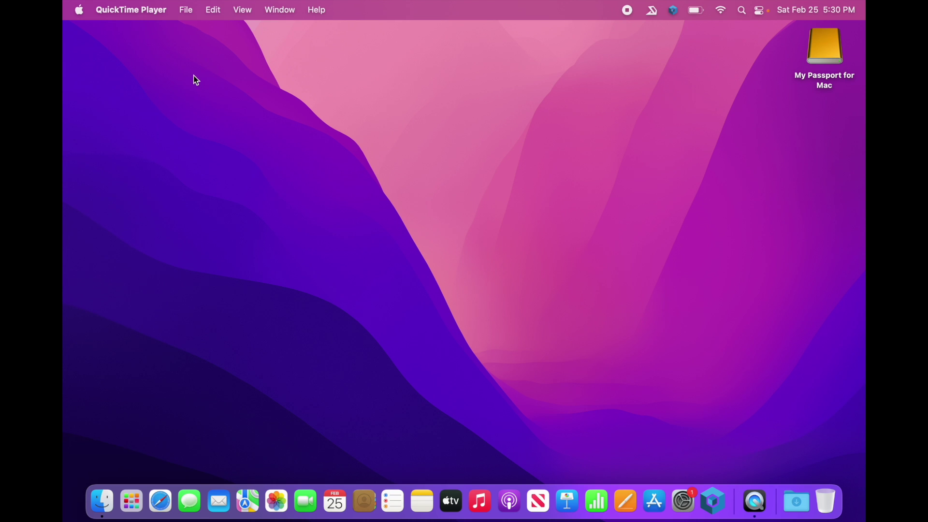
Open System Preferences from the Apple menu in the menu bar.
click(80, 11)
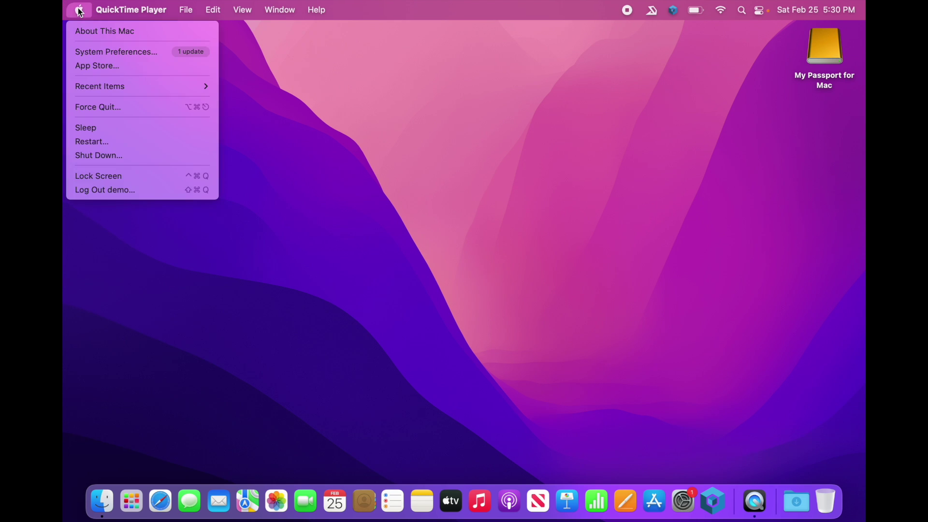
click(105, 50)
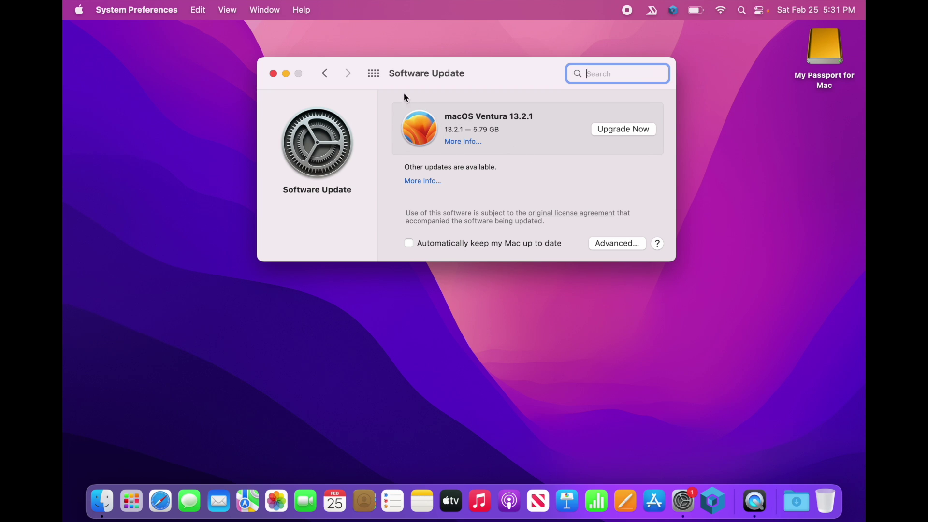
Return from Software Update to the Show All pane grid and move the window higher.
click(374, 75)
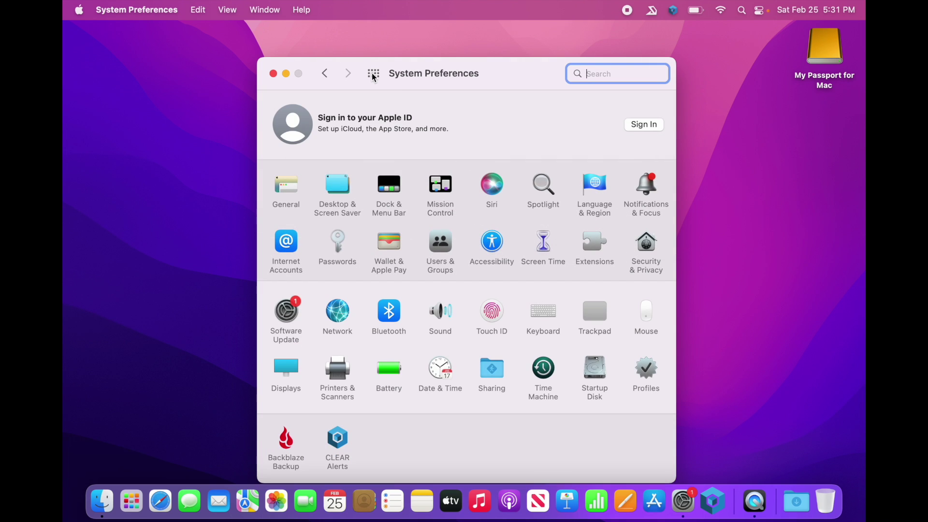
drag(515, 67, 521, 41)
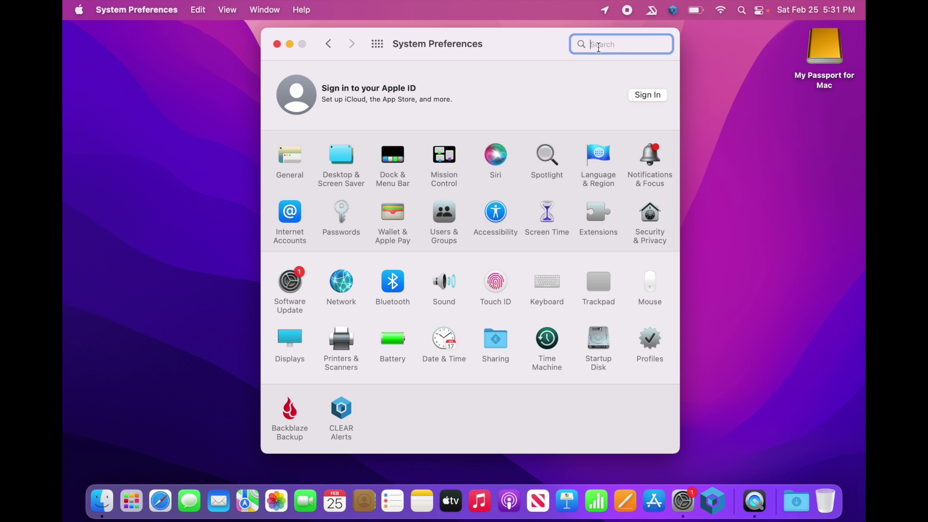
Search preferences for 'time' and open the Time Machine pane.
text(time)
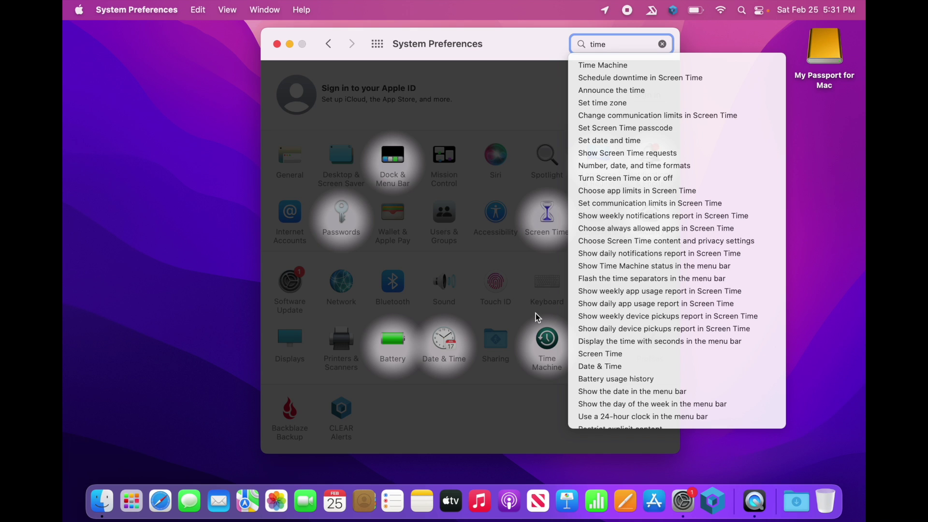
click(587, 66)
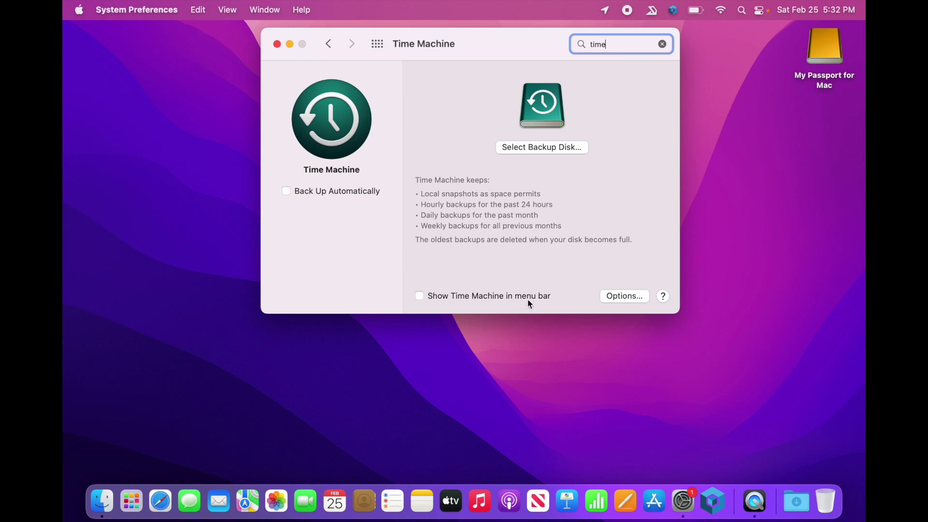
Enable 'Show Time Machine in menu bar', check the new status menu, and open the backup-disk chooser.
click(420, 296)
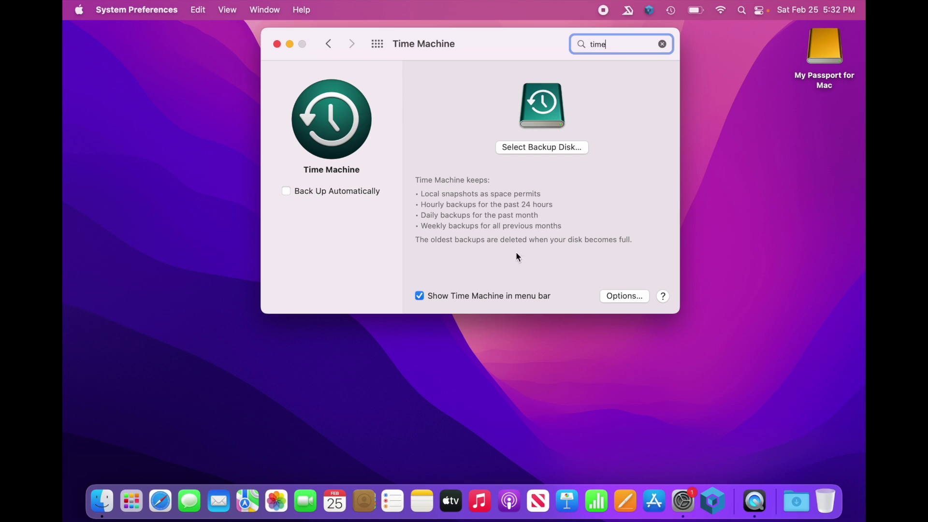
click(673, 11)
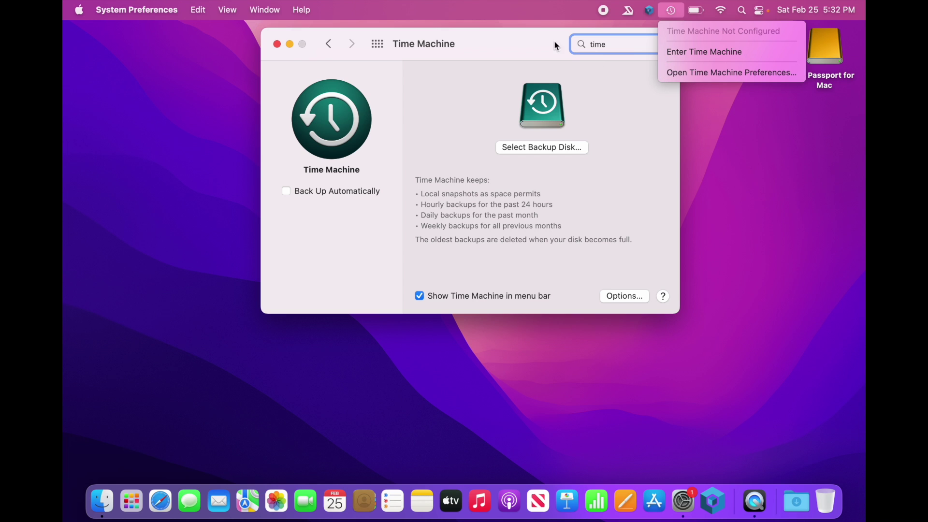
mouse_move(535, 38)
mouse_down()
mouse_move(536, 63)
mouse_move(538, 42)
mouse_move(535, 50)
mouse_up()
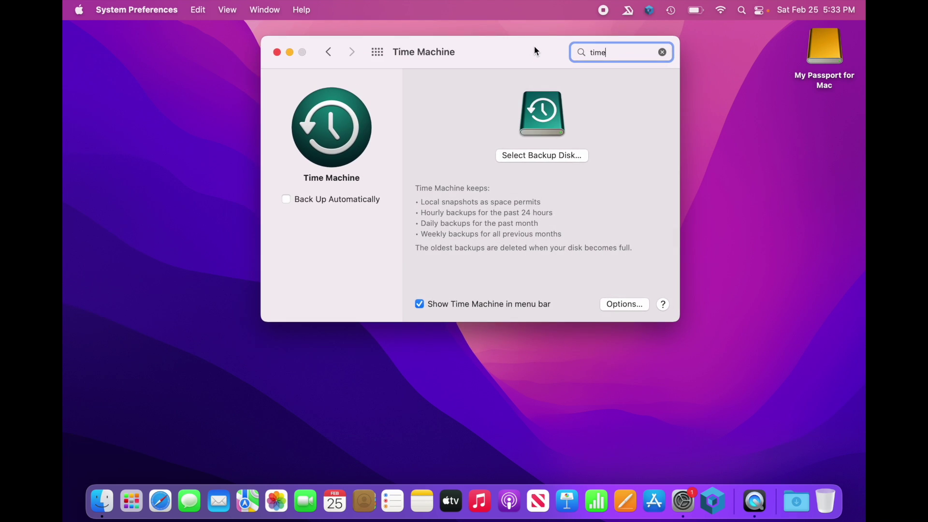
click(673, 11)
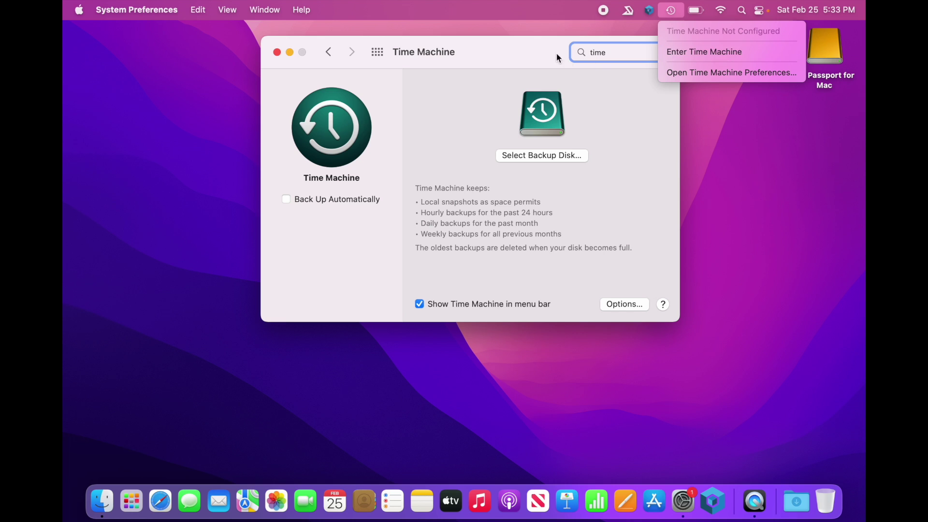
click(526, 47)
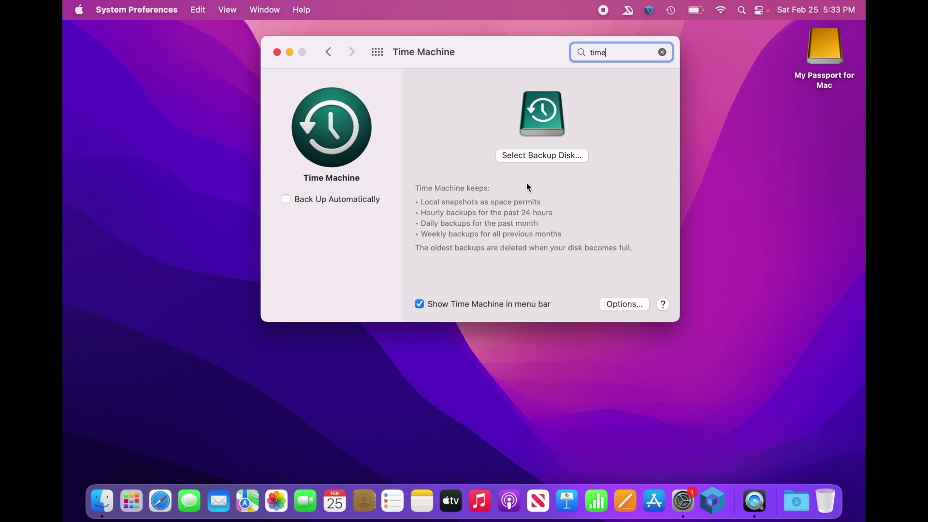
click(546, 157)
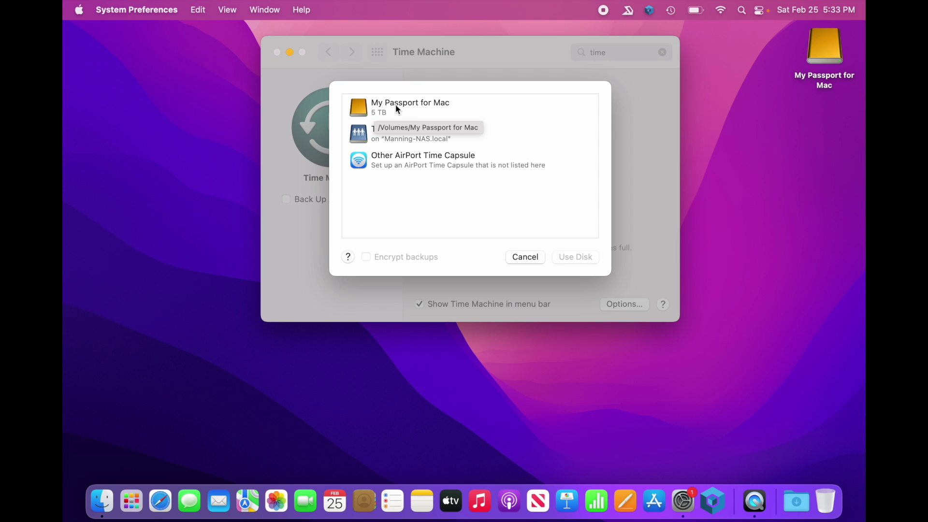
click(526, 257)
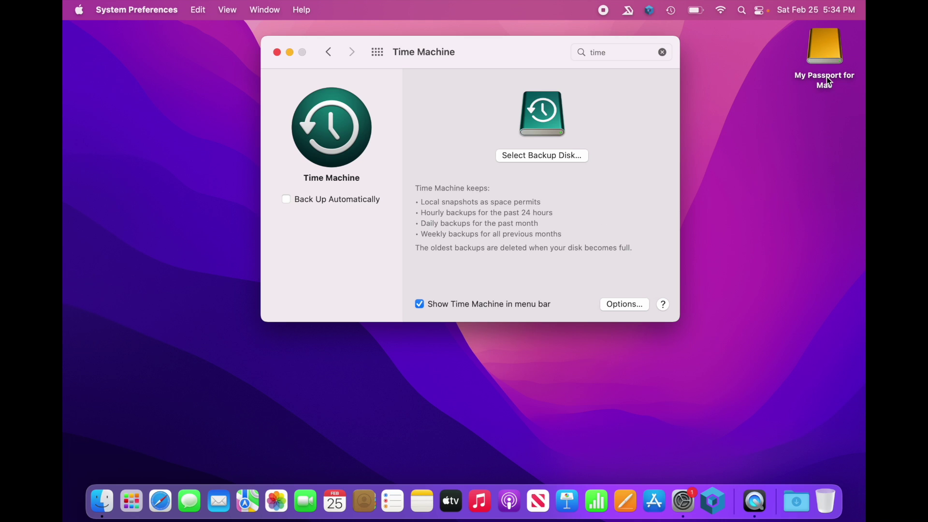
click(825, 57)
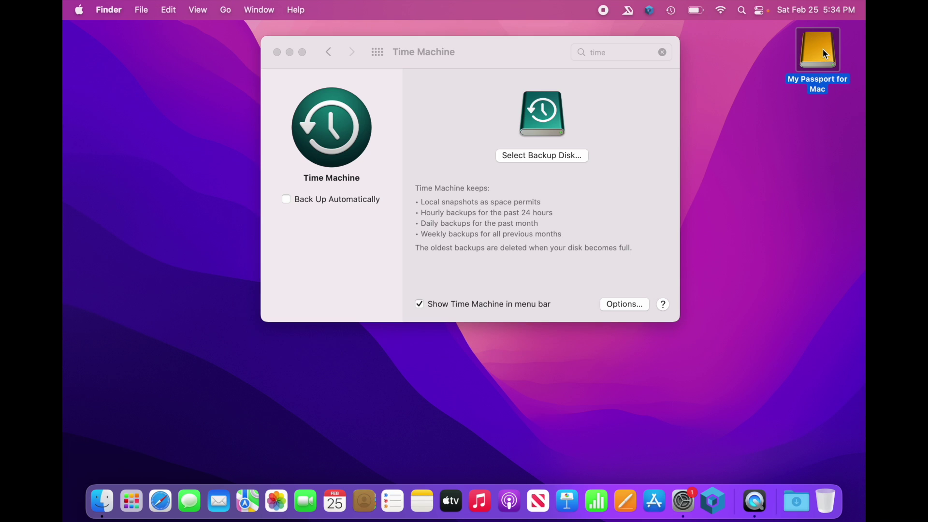
Rename the desktop drive 'My Passport for Mac' to 'TM Backup' and return to Time Machine.
click(816, 79)
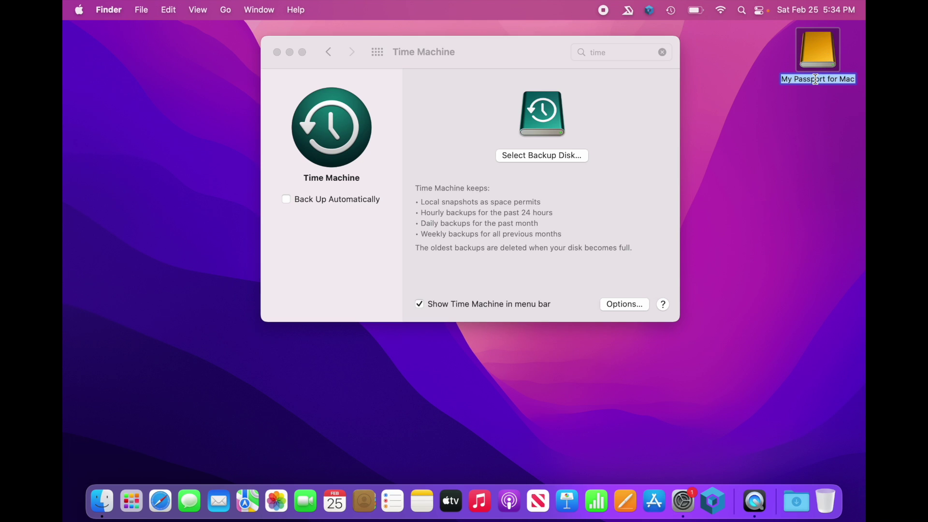
click(806, 108)
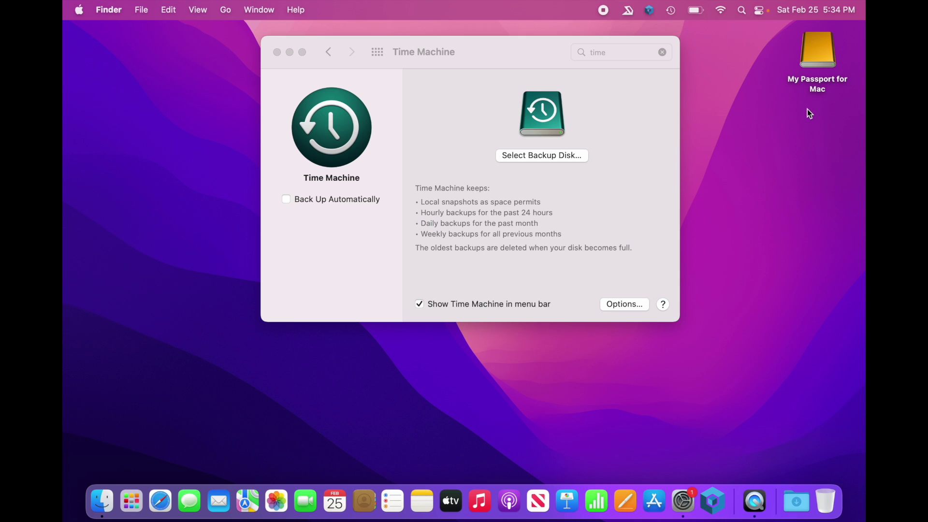
click(816, 80)
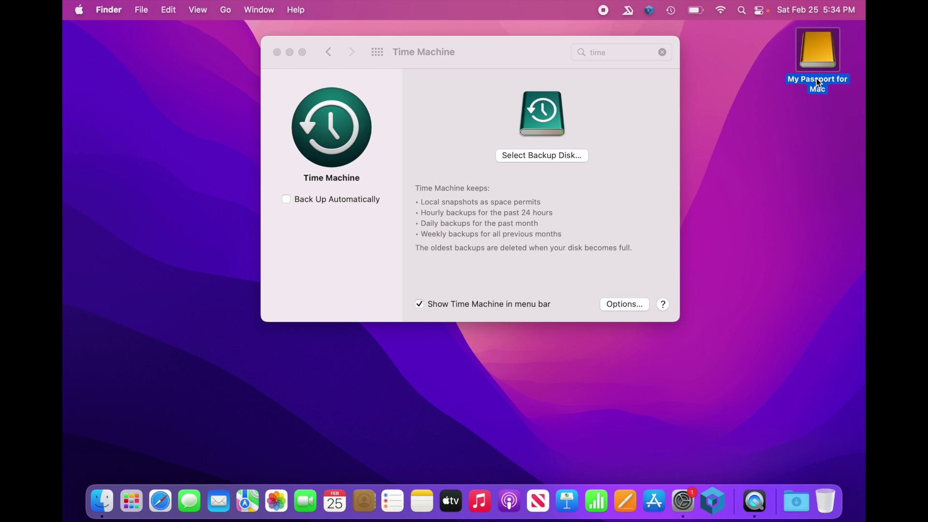
click(816, 79)
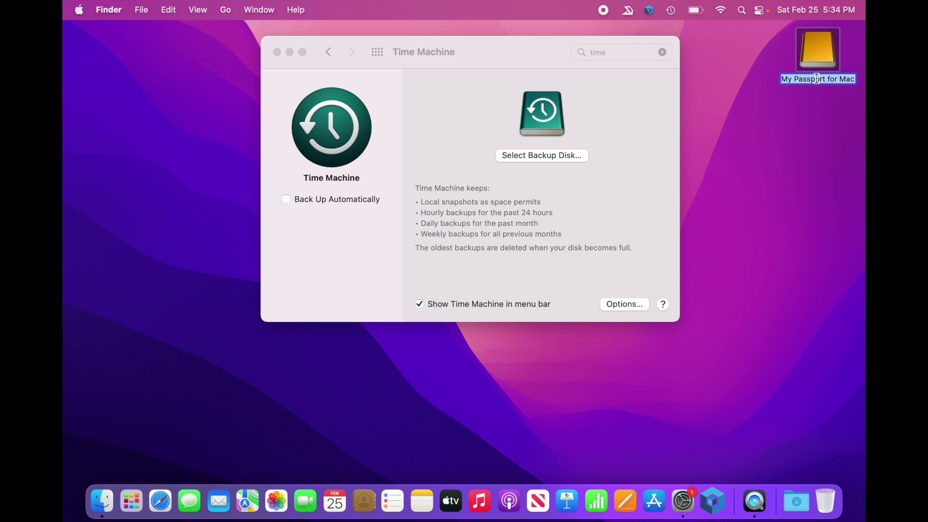
text(TM)
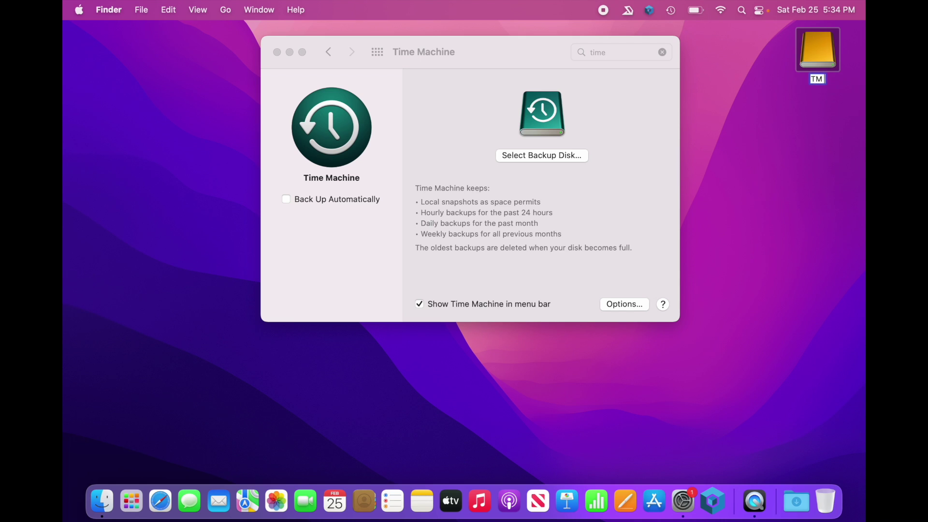
text( Backup)
key(Return)
click(807, 101)
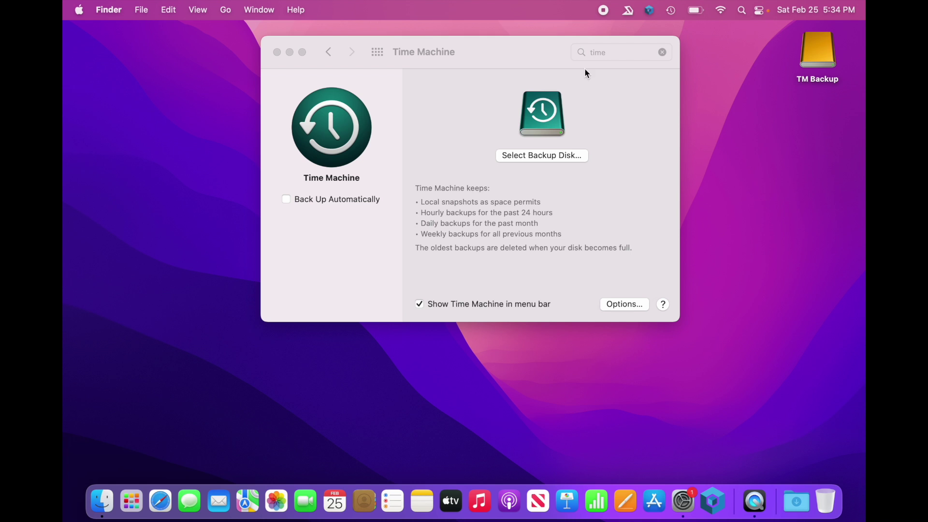
click(506, 53)
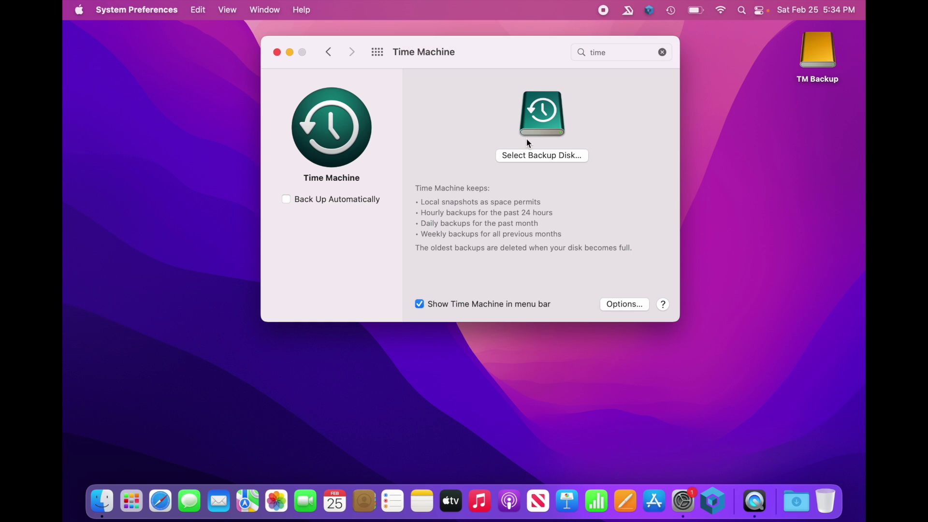
Pick TM Backup from the available disks and choose Use Disk.
click(541, 161)
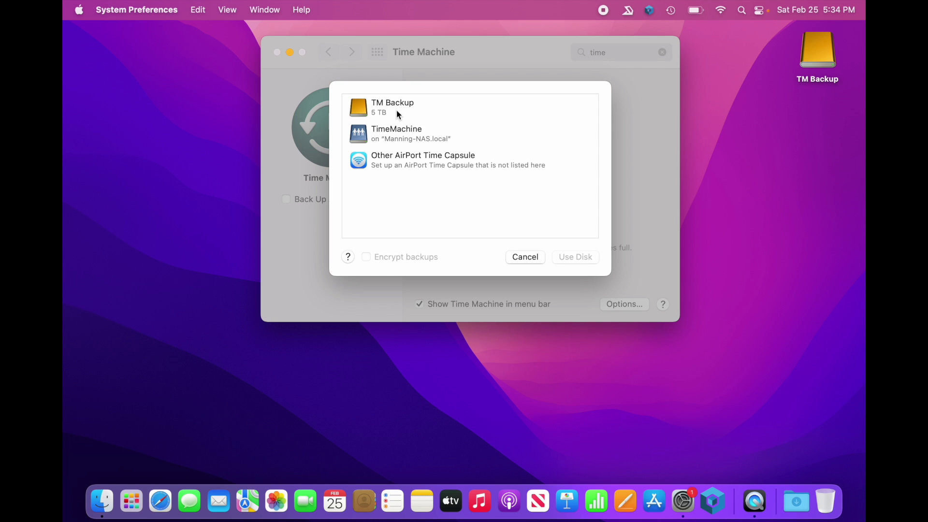
click(366, 112)
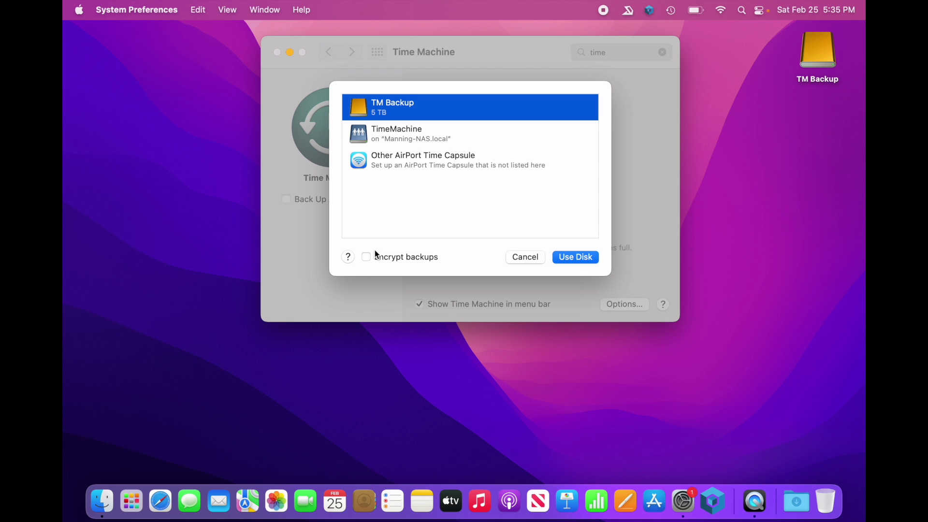
click(580, 258)
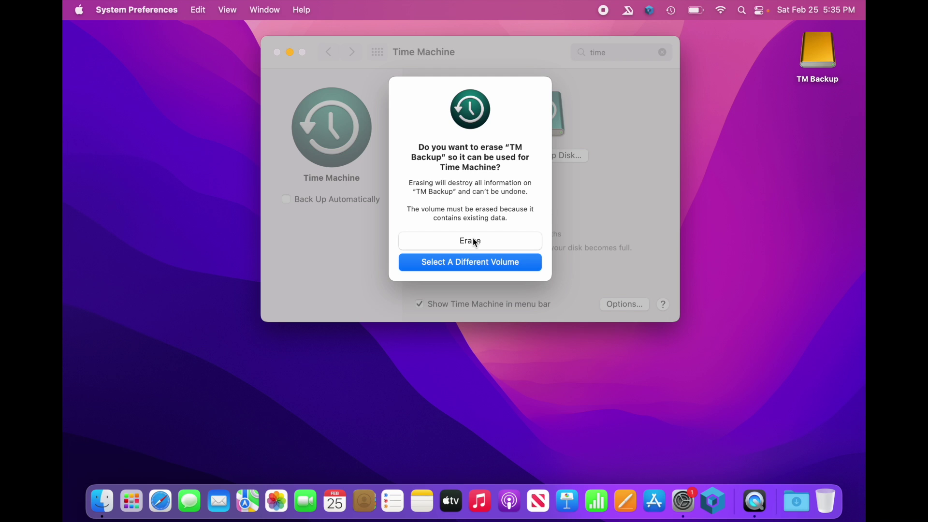
Open the TM Backup drive in Finder, switch to Column View and widen the first column.
double_click(820, 53)
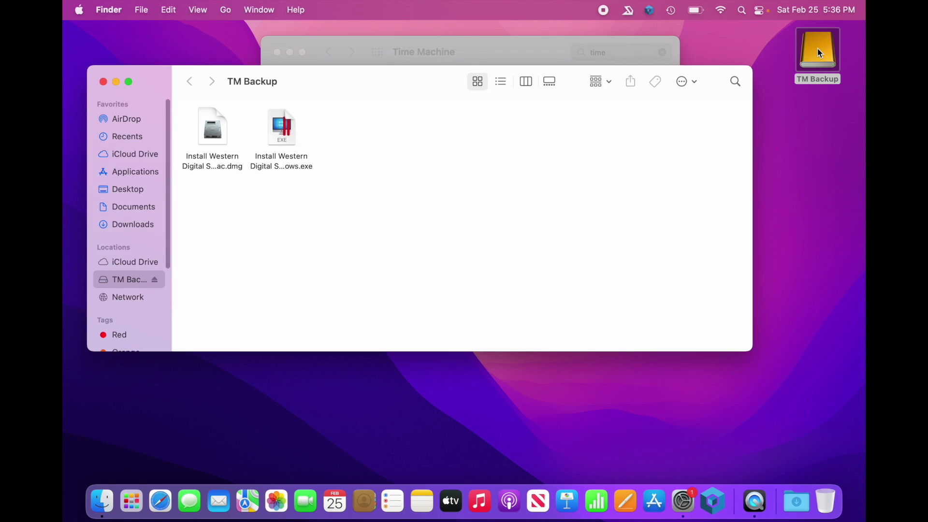
drag(342, 73, 401, 91)
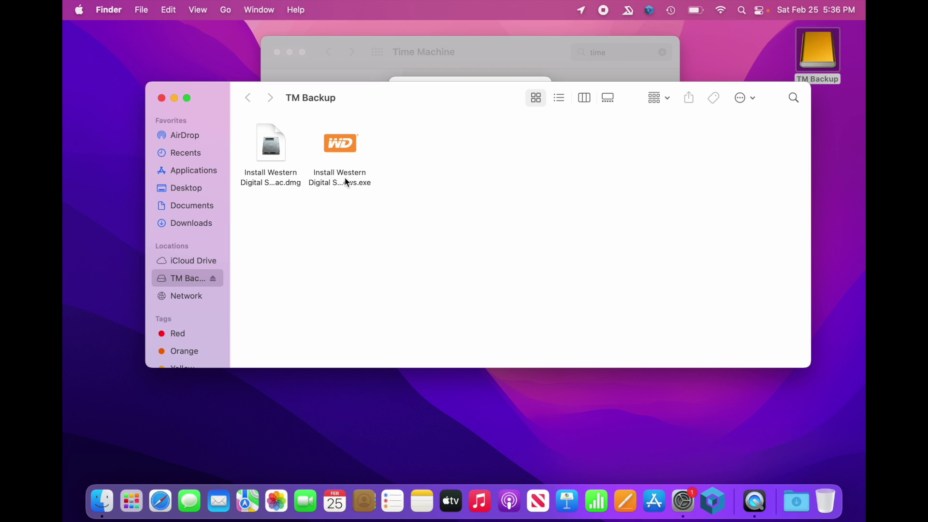
click(583, 99)
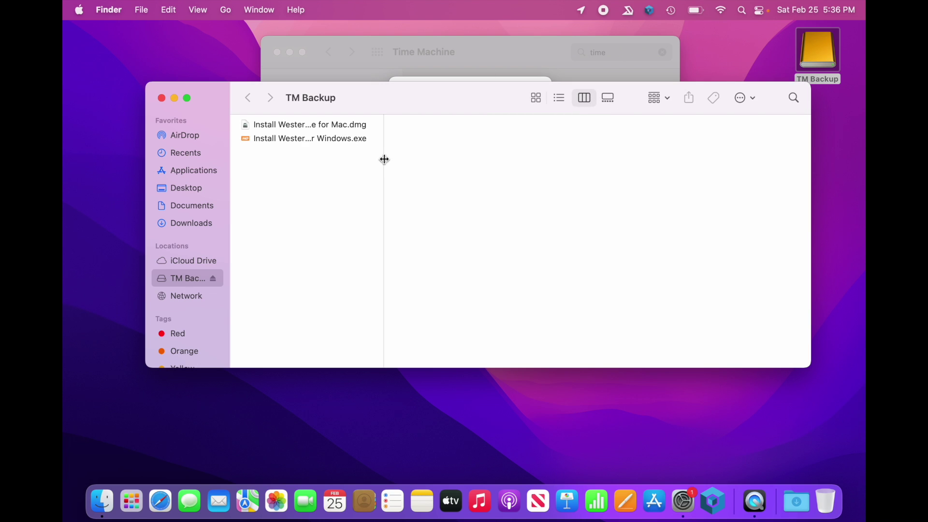
drag(383, 159, 493, 166)
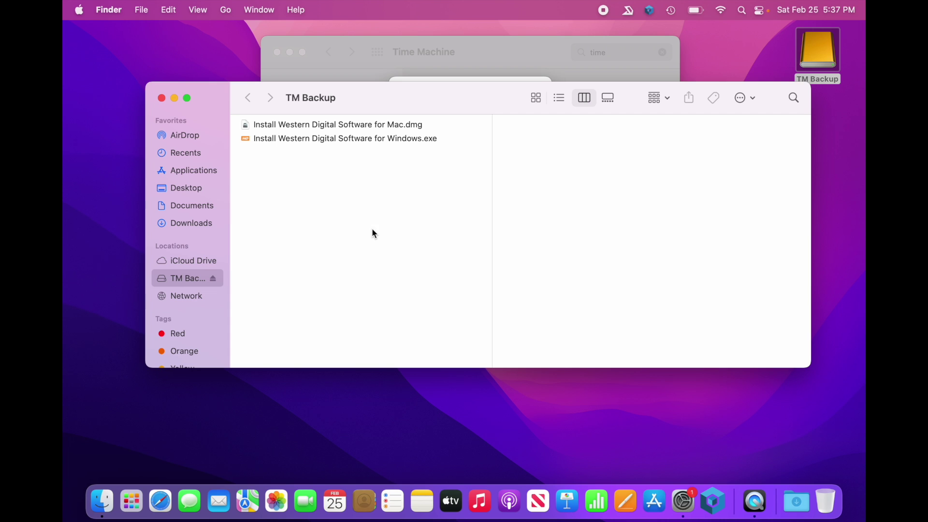
click(162, 98)
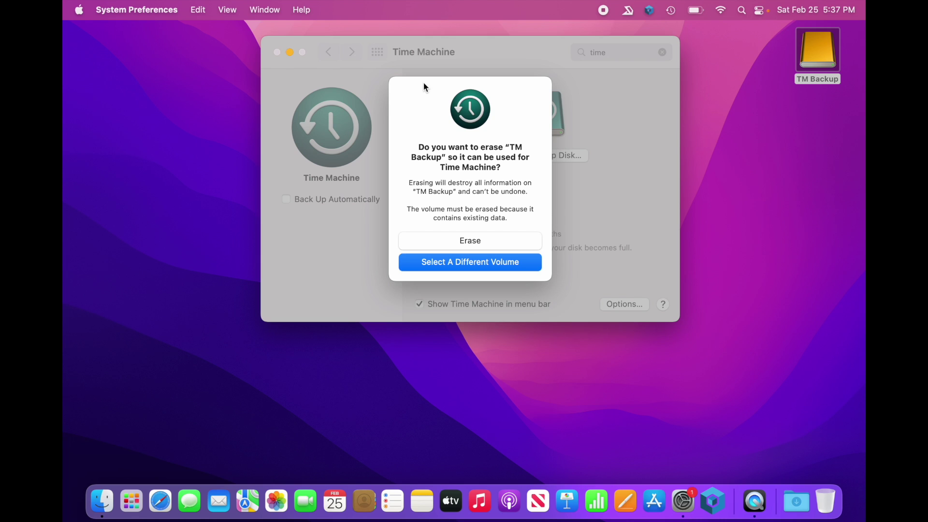
Confirm Erase for TM Backup in Time Machine, then drag its desktop icon higher.
click(475, 240)
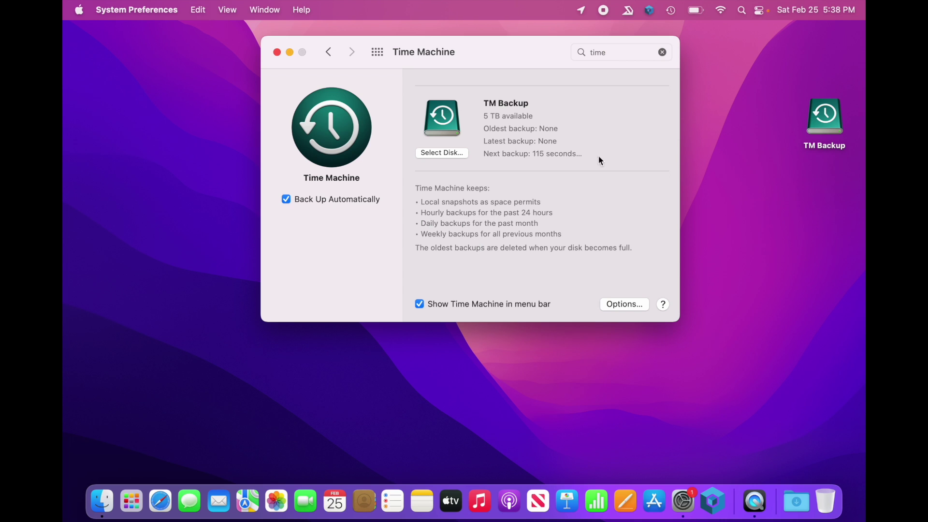
drag(827, 114, 827, 54)
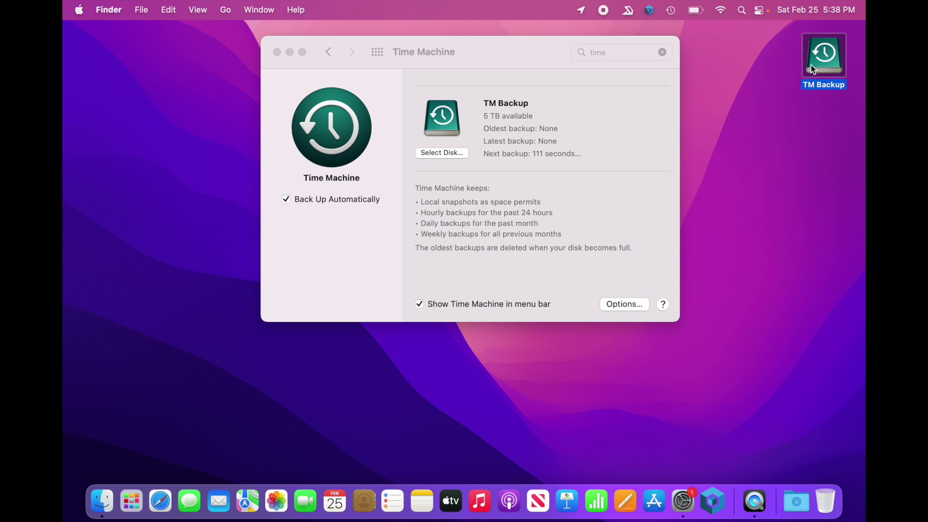
Deselect the drive icon, raise the Time Machine window, check the status menu, and open Options.
click(800, 109)
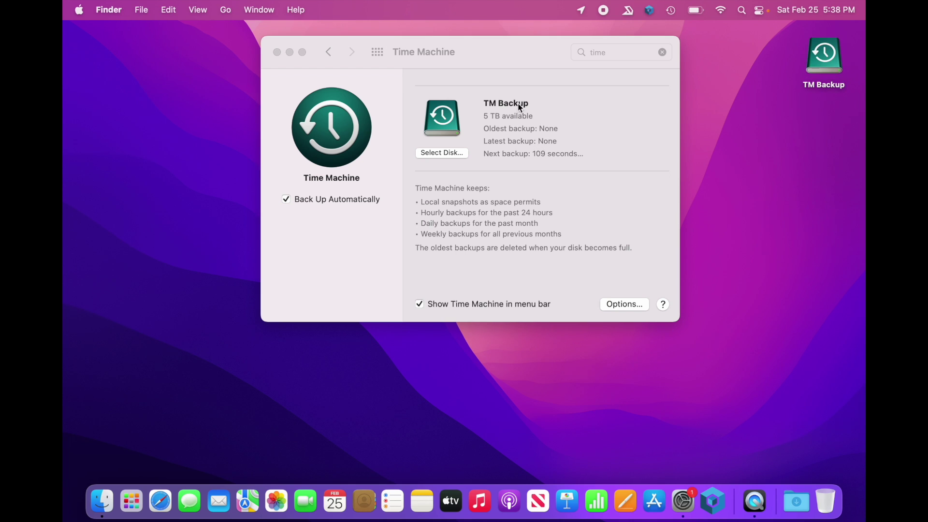
click(502, 57)
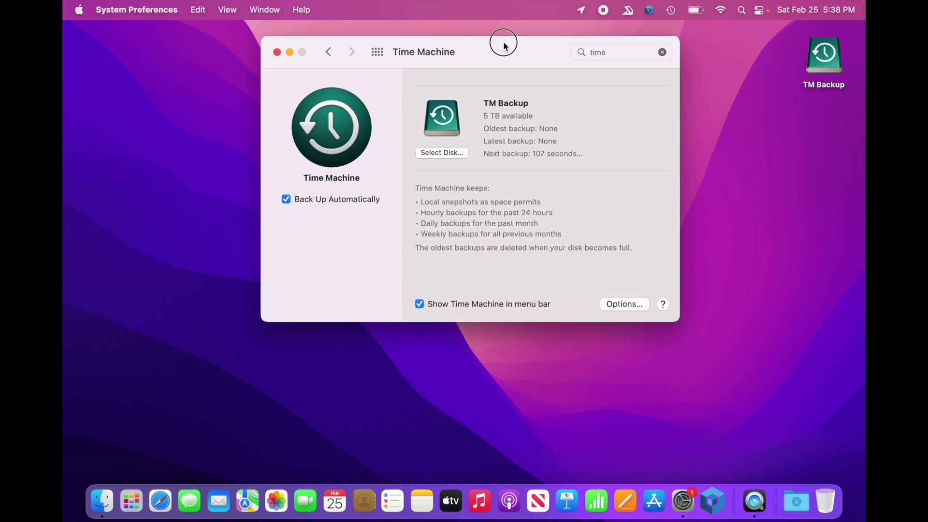
drag(504, 46, 503, 29)
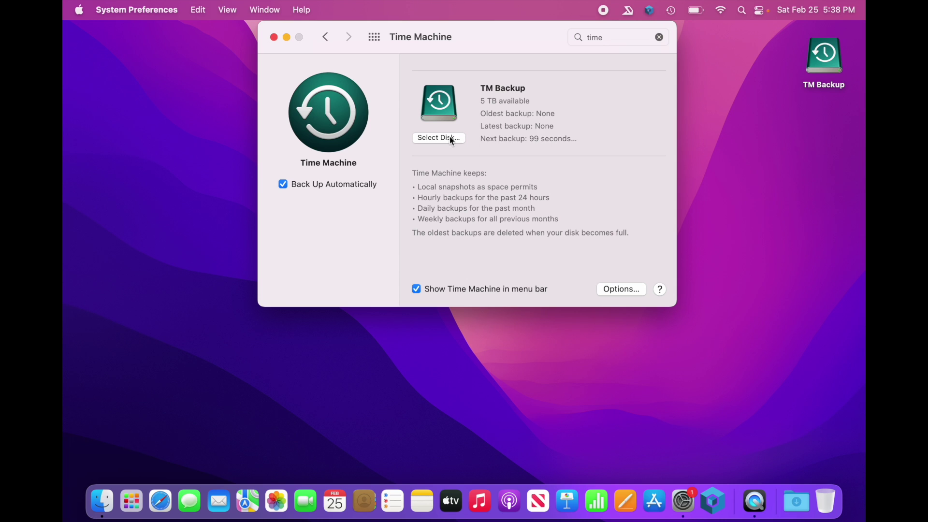
click(670, 11)
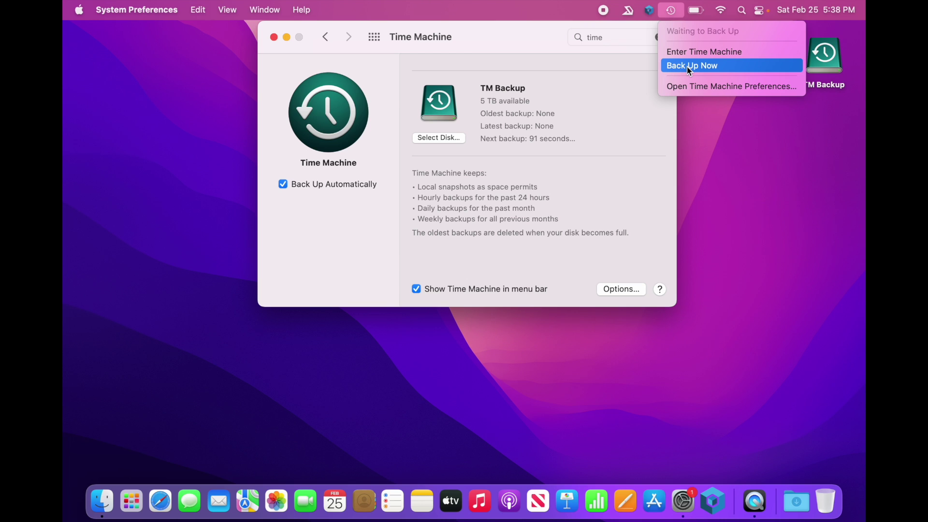
click(552, 273)
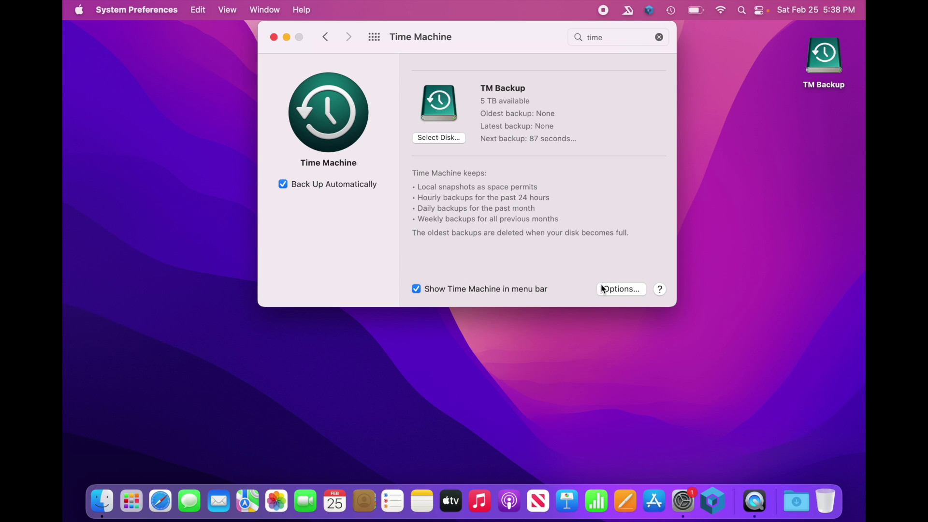
click(632, 290)
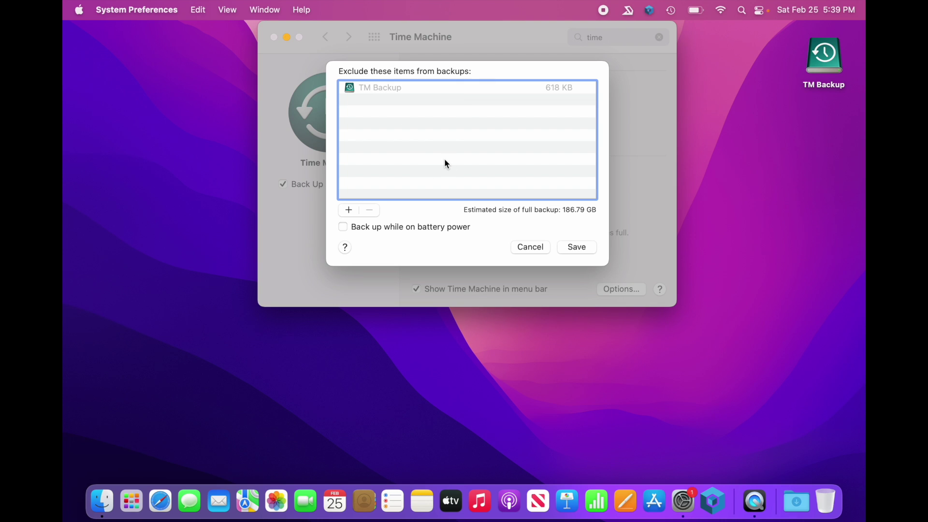
click(530, 249)
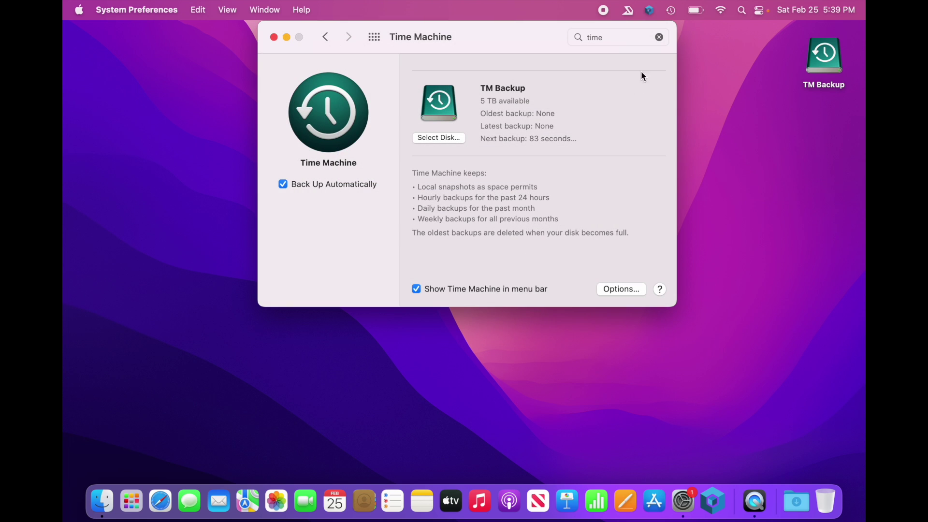
click(671, 10)
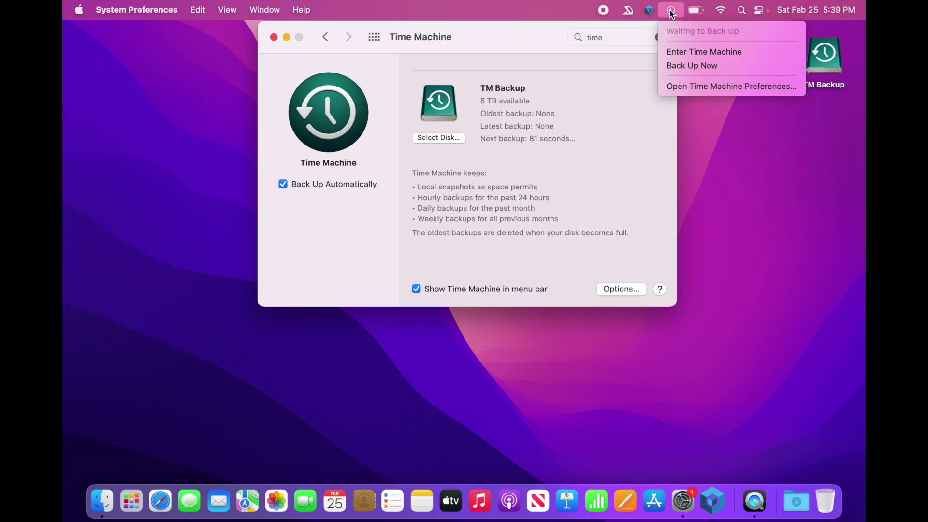
Choose Back Up Now from the Time Machine menu-bar menu to back up to TM Backup.
click(686, 67)
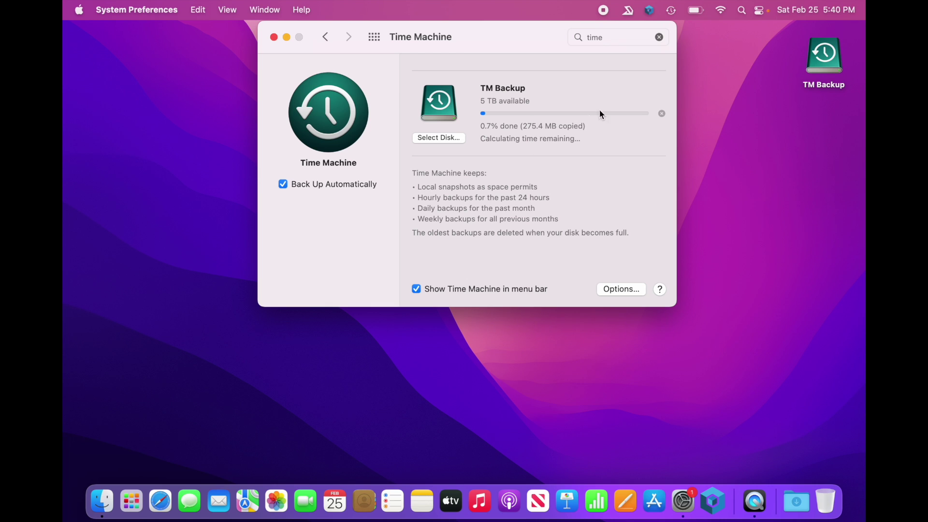
click(671, 10)
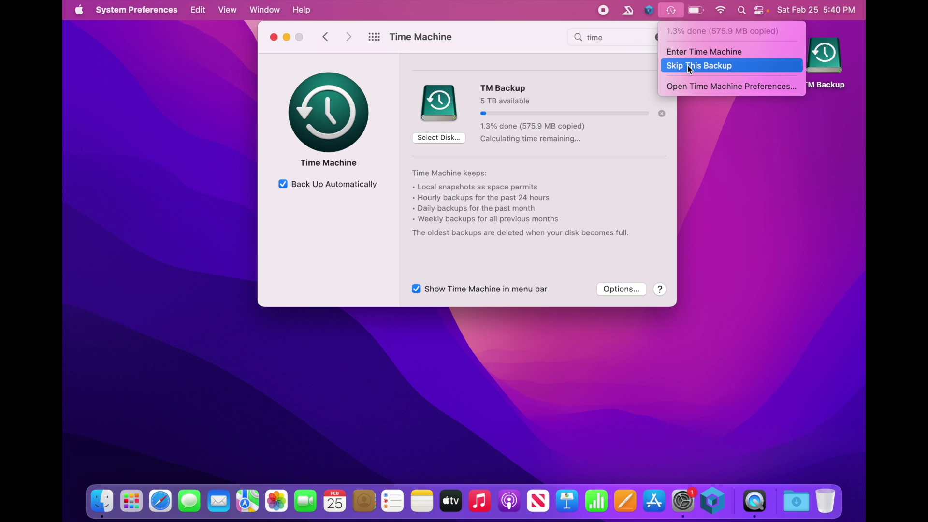
click(554, 39)
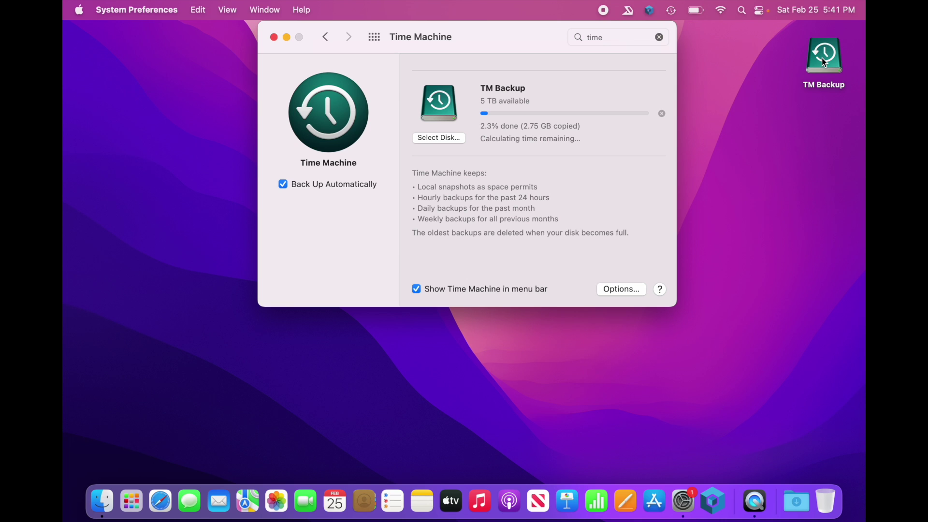
right_click(824, 62)
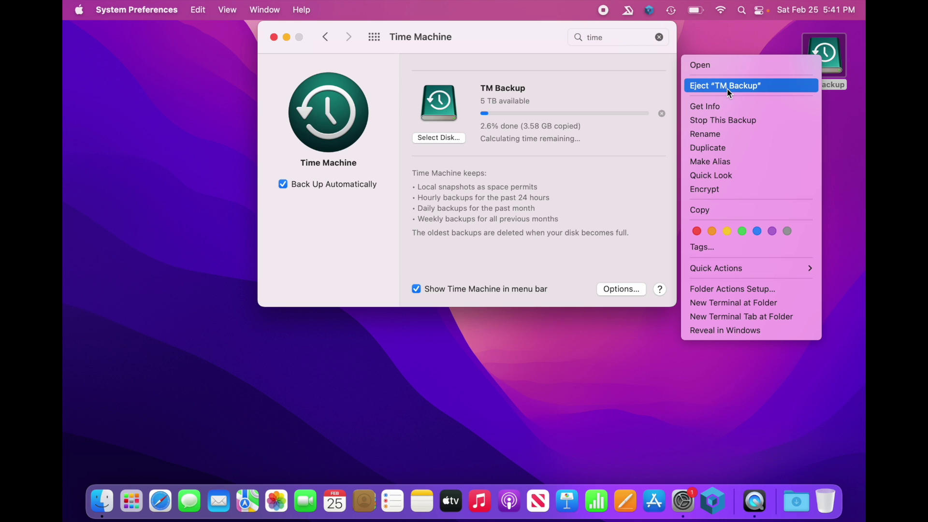
click(747, 46)
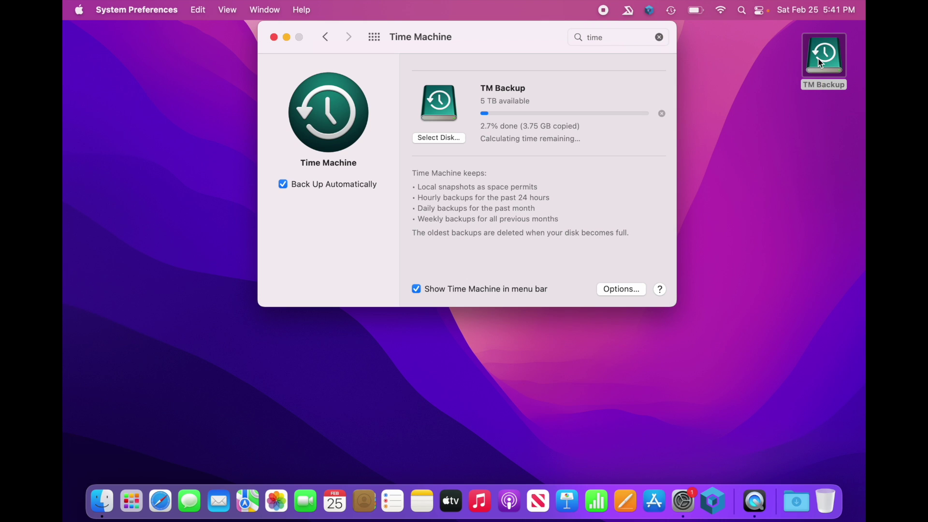
mouse_move(820, 63)
mouse_down()
mouse_move(792, 87)
mouse_move(751, 276)
mouse_move(766, 361)
mouse_move(788, 408)
mouse_move(821, 438)
mouse_move(827, 510)
mouse_move(790, 141)
mouse_move(805, 63)
mouse_up()
click(671, 11)
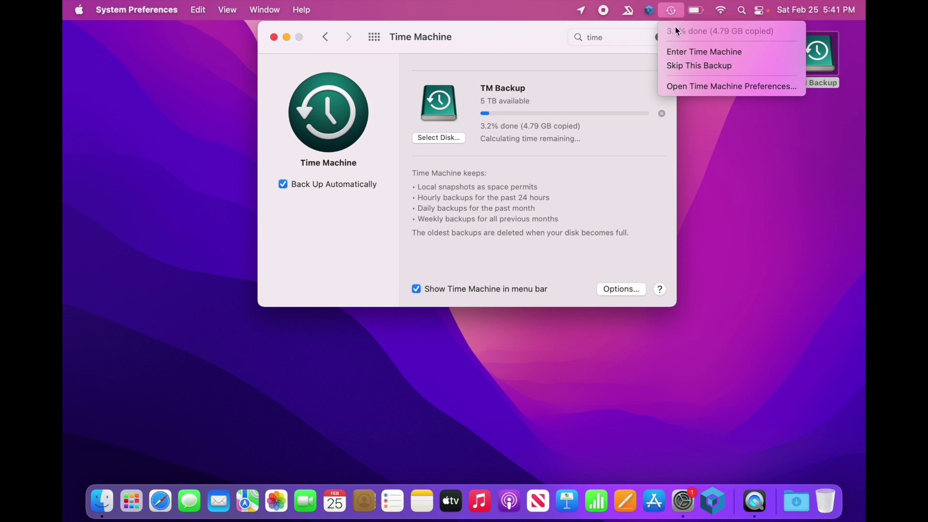
Skip the in-progress TM Backup backup, drag the drive icon toward eject, and bring up Time Machine options.
click(693, 66)
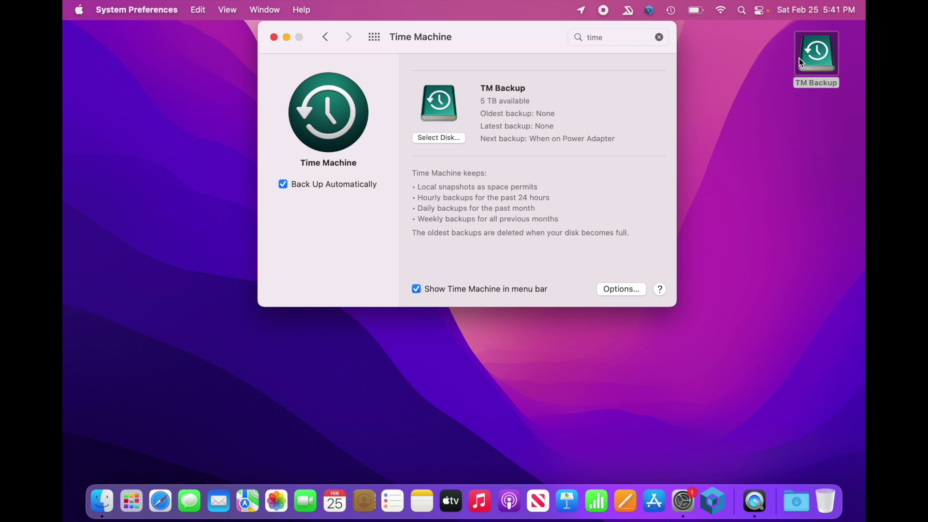
drag(815, 63, 825, 507)
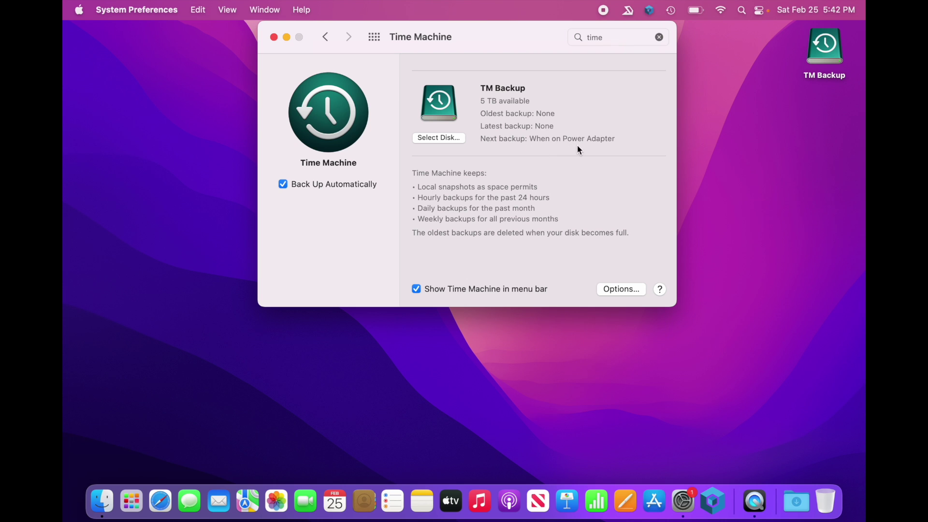
click(622, 290)
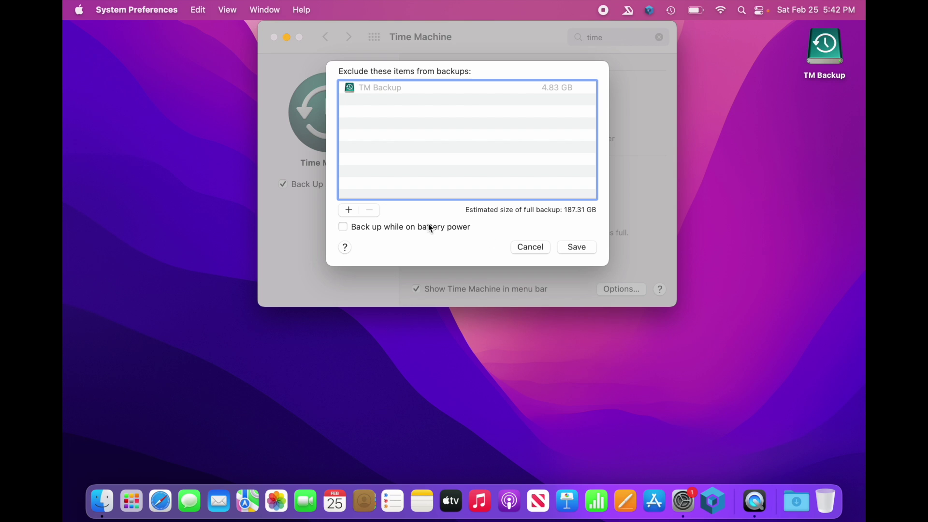
Enable 'Back up while on battery power' and save the Time Machine options.
click(343, 227)
click(588, 248)
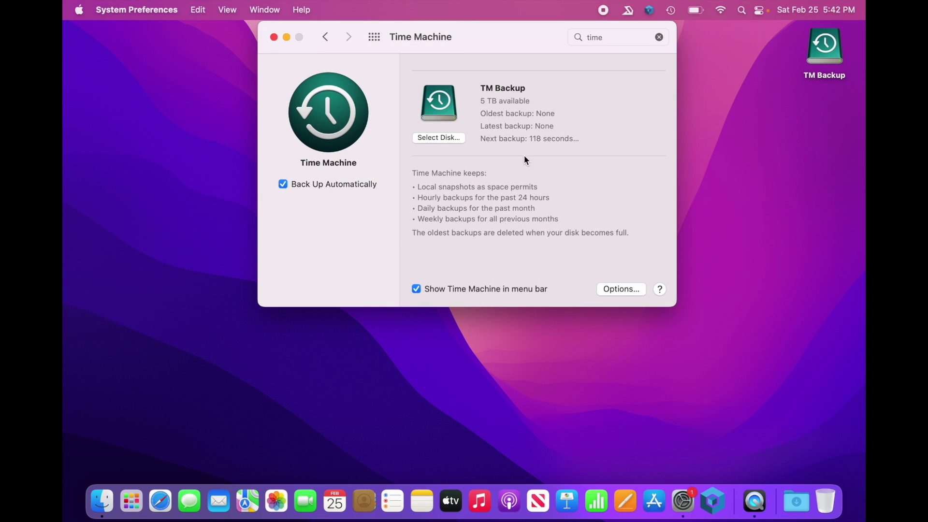